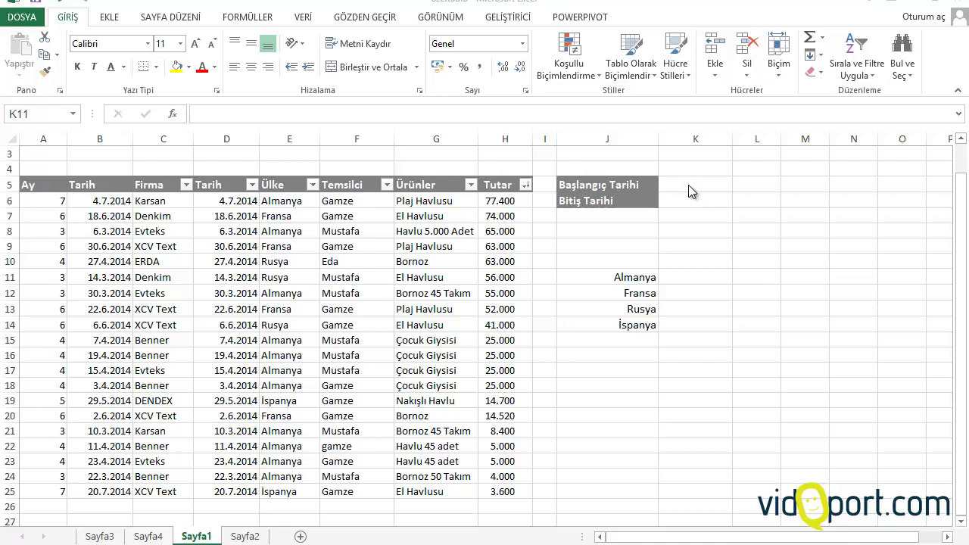
# Enter the start date 1/4/2014 in K5 after checking the Tutar amounts.
pyautogui.click(688, 185)
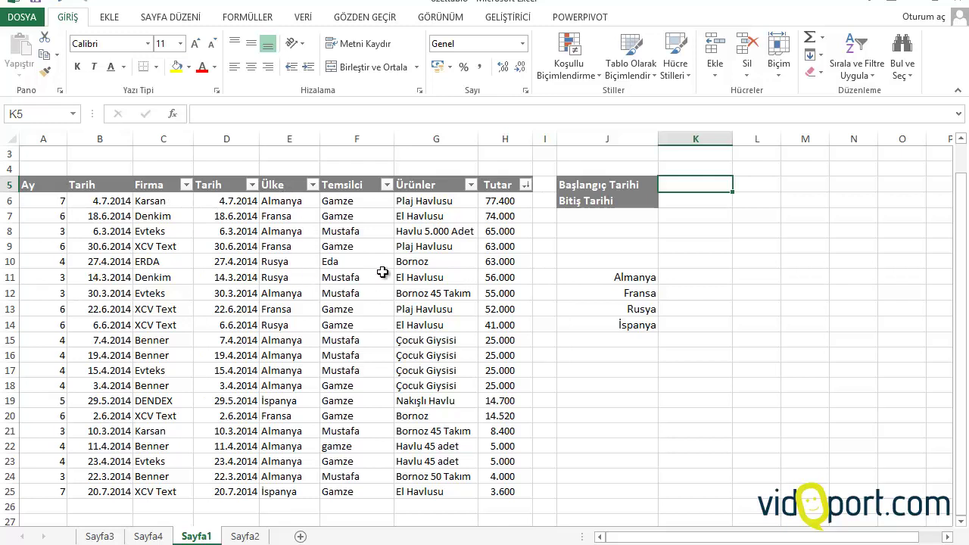
pyautogui.click(503, 291)
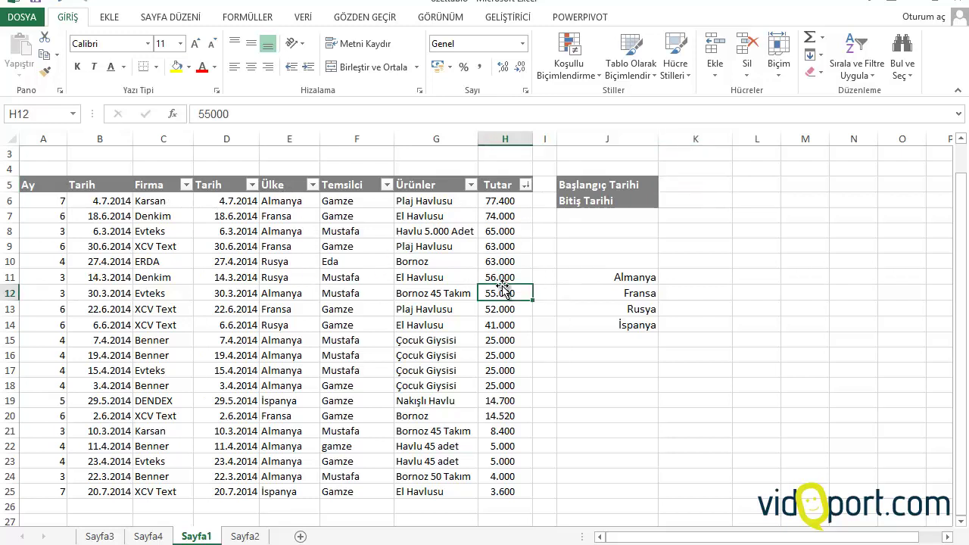
pyautogui.click(707, 182)
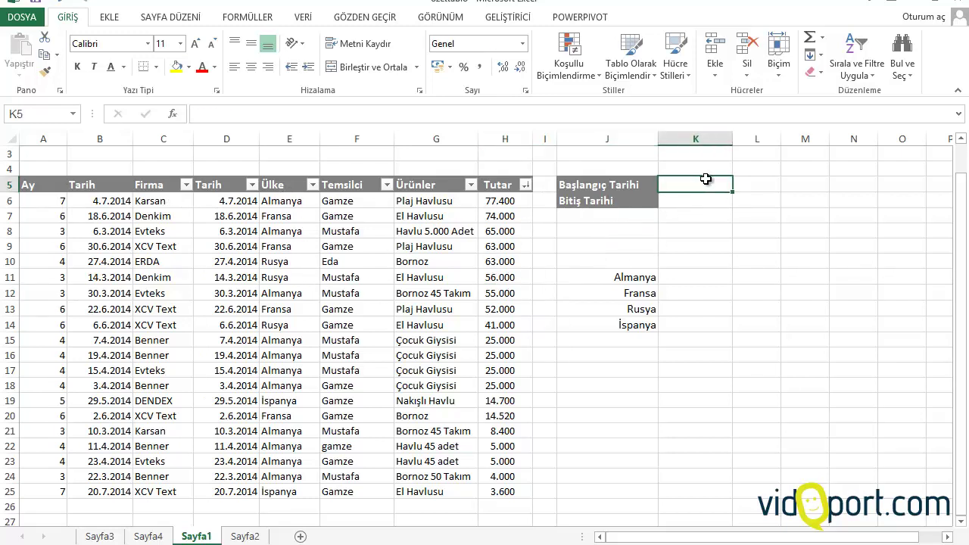
pyautogui.click(702, 206)
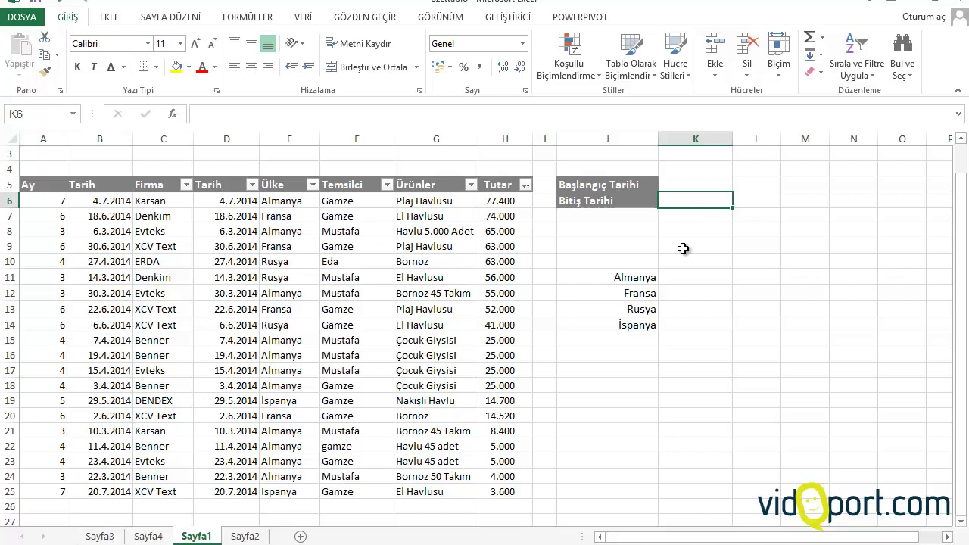
pyautogui.press('Up')
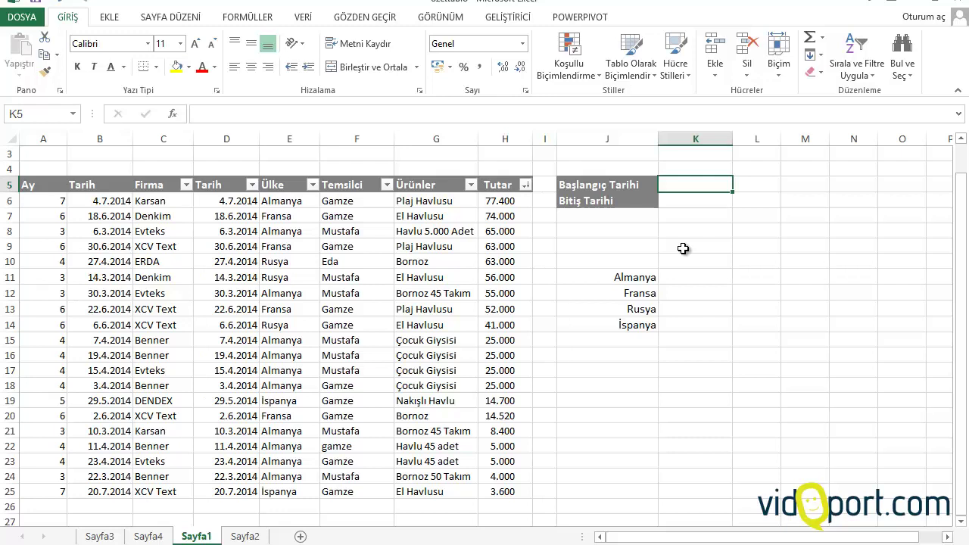
pyautogui.write('1/4')
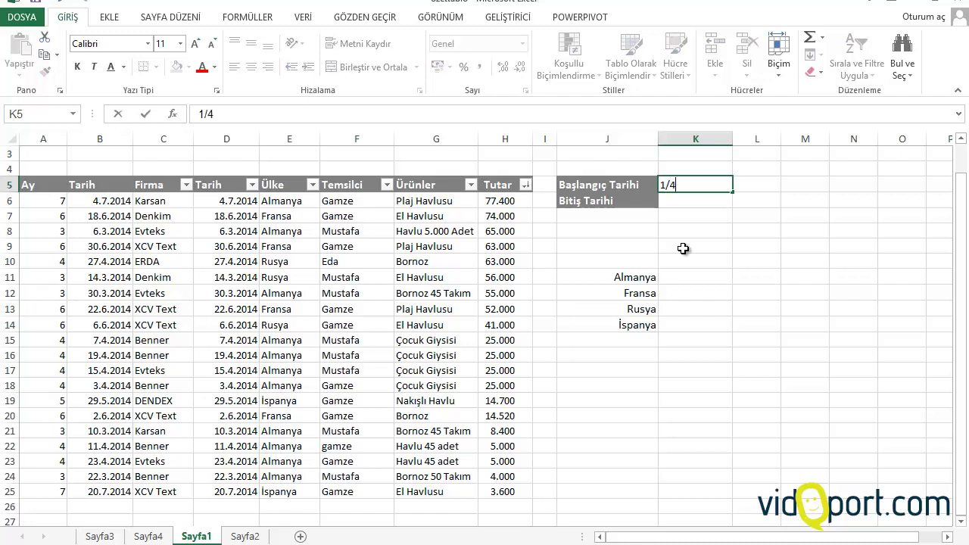
pyautogui.write('/201')
pyautogui.write('4')
pyautogui.press('Return')
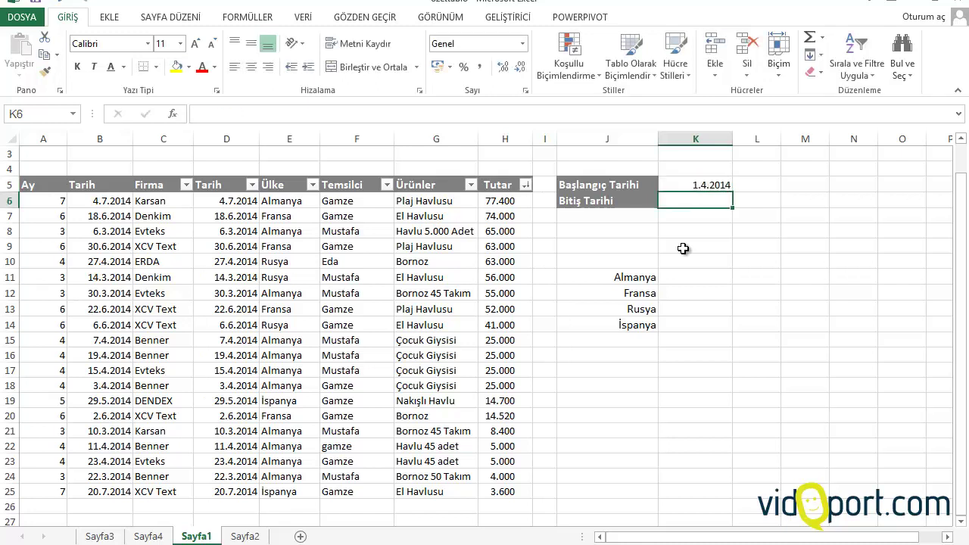
# Enter the end date 30/4/2014 in K6, fixing a typo, and return to K11.
pyautogui.write('30')
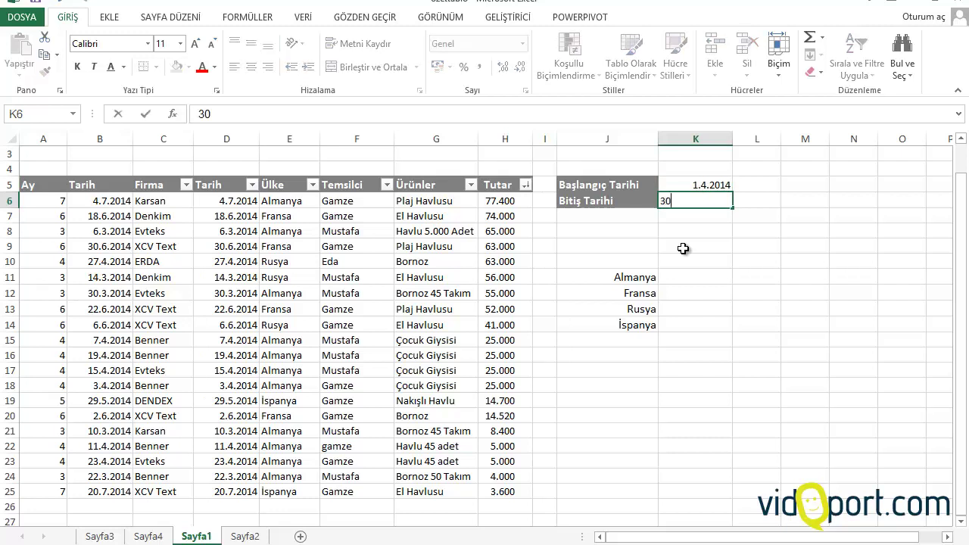
pyautogui.write('/4/')
pyautogui.write('20174')
pyautogui.press('BackSpace')
pyautogui.press('BackSpace')
pyautogui.write('4')
pyautogui.press('Return')
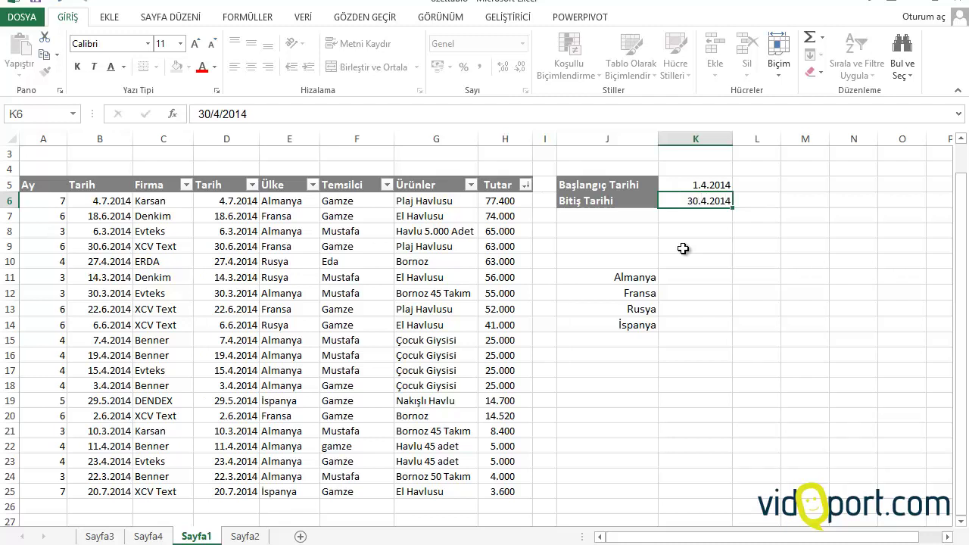
pyautogui.press('Down')
pyautogui.press('Down')
pyautogui.press('Down')
pyautogui.press('Down')
pyautogui.press('Down')
pyautogui.press('Down')
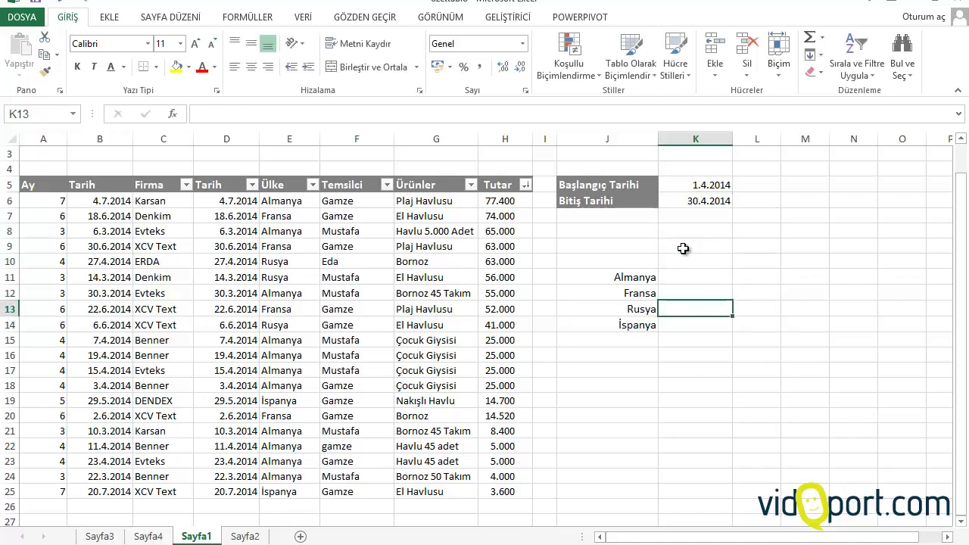
pyautogui.press('Down')
pyautogui.press('Up')
pyautogui.press('Up')
pyautogui.press('Up')
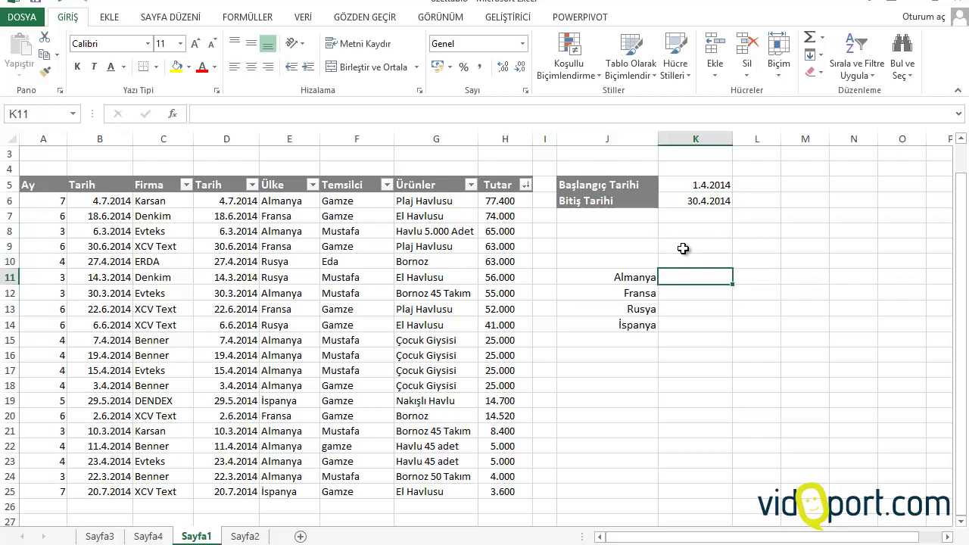
# Start a ÇOKETOPLA formula in K11 with the absolute sum range $H$6:$H$25.
pyautogui.write('=')
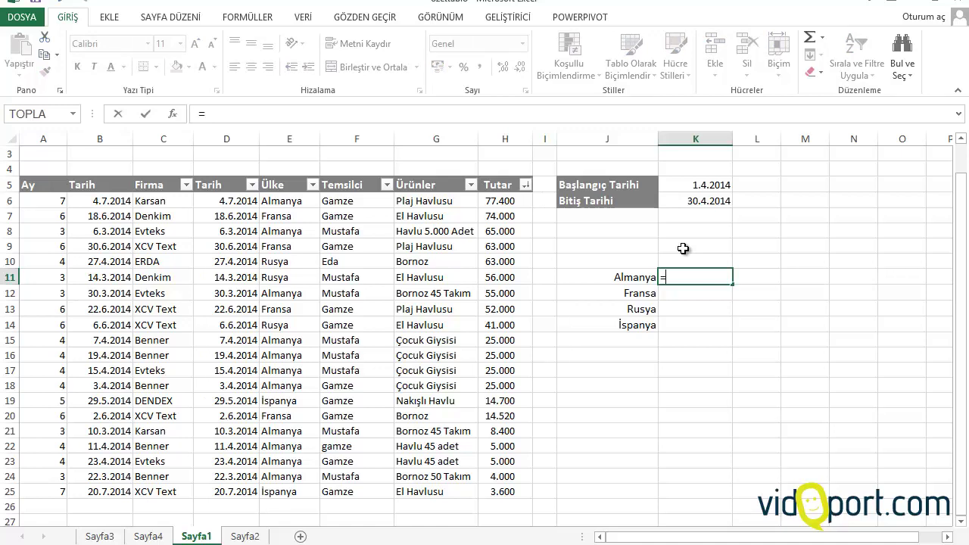
pyautogui.write('ÇOKE')
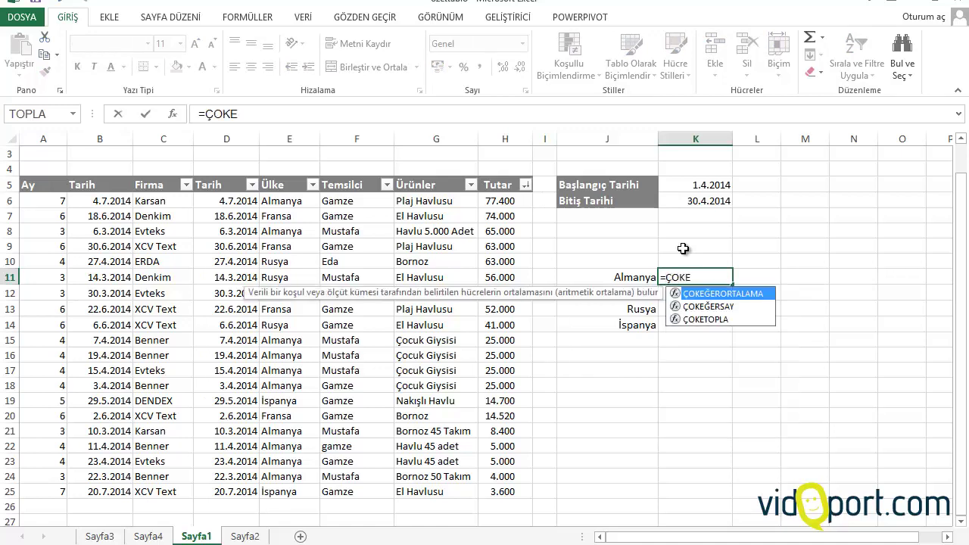
pyautogui.press('Down')
pyautogui.press('Down')
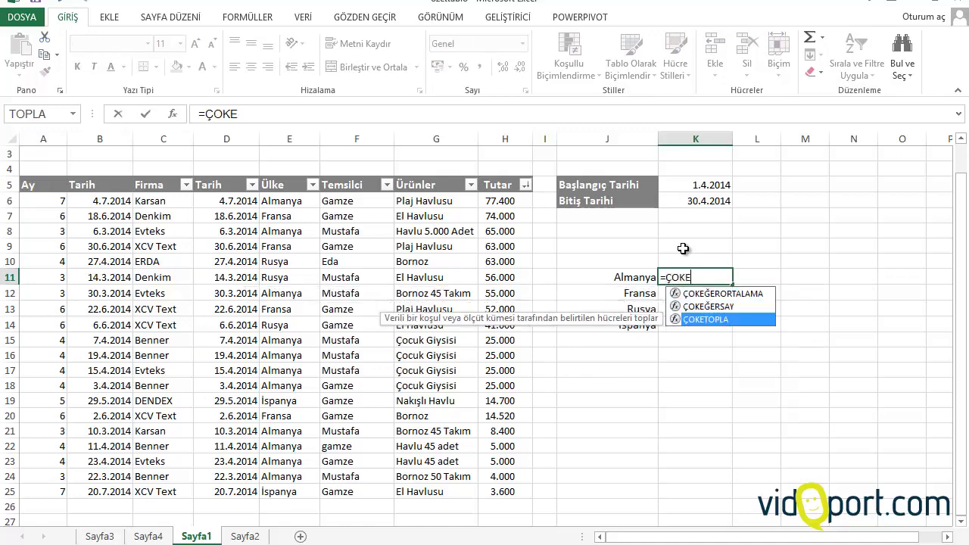
pyautogui.press('Tab')
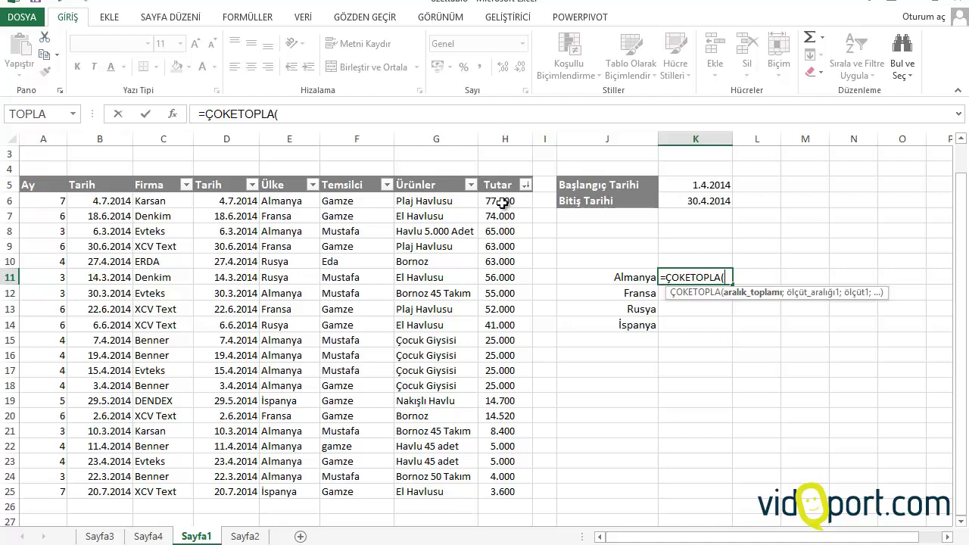
pyautogui.moveTo(502, 203); pyautogui.dragTo(495, 453)
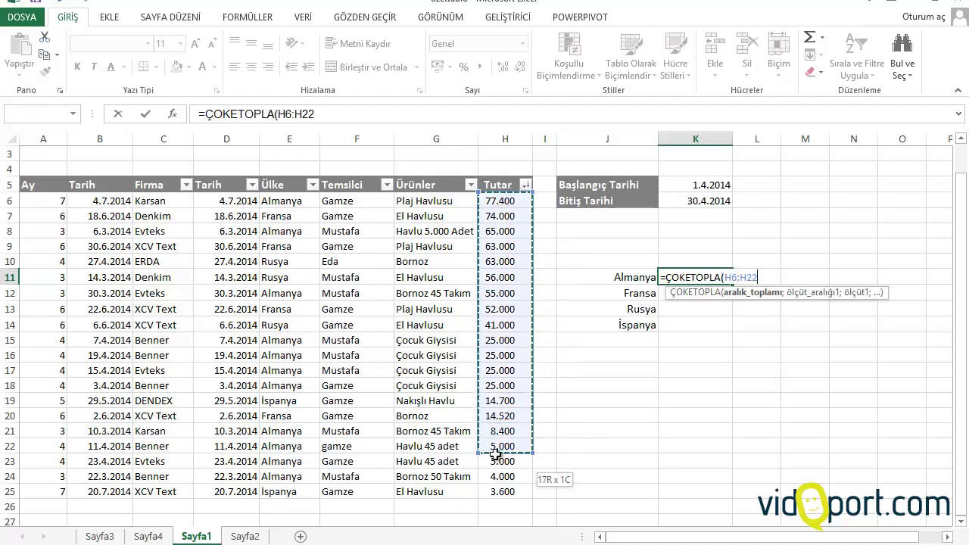
pyautogui.moveTo(495, 453); pyautogui.dragTo(494, 499)
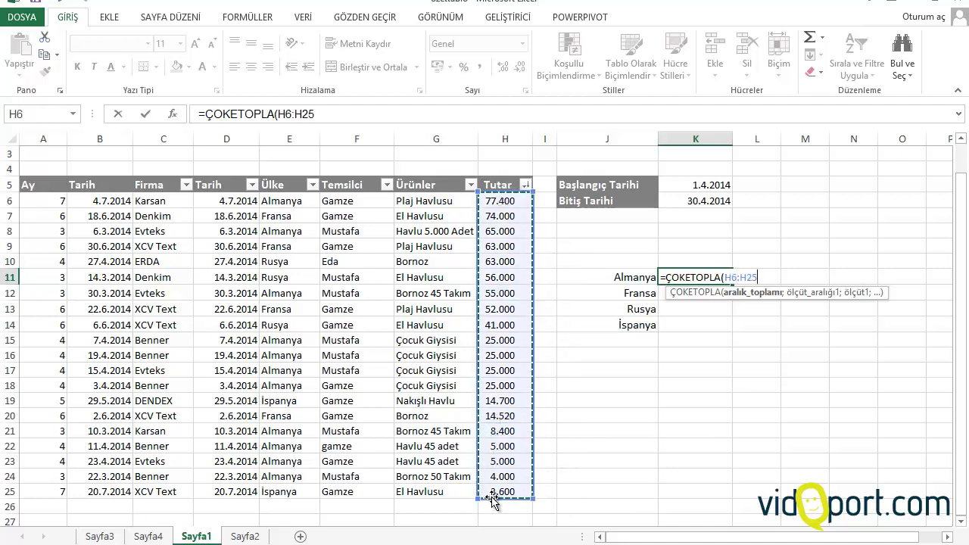
pyautogui.press('F4')
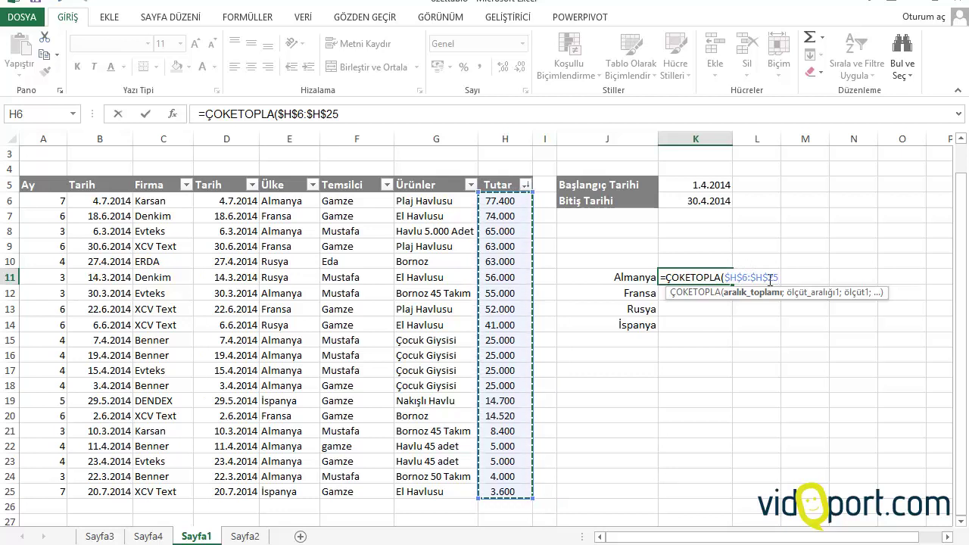
pyautogui.write(';')
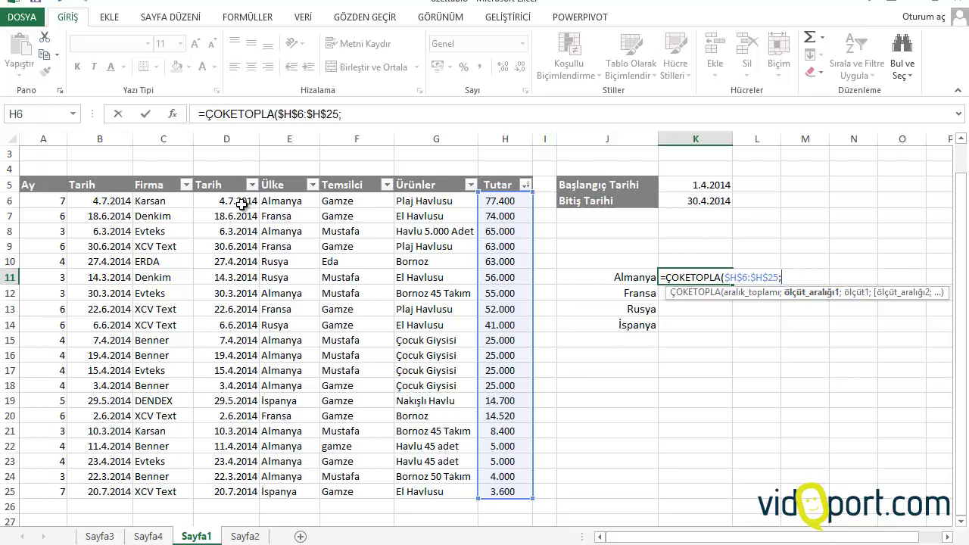
# Add the criteria pair $B$6:$B$25 with ">="&$K$5 to the K11 formula.
pyautogui.moveTo(113, 200); pyautogui.dragTo(103, 491)
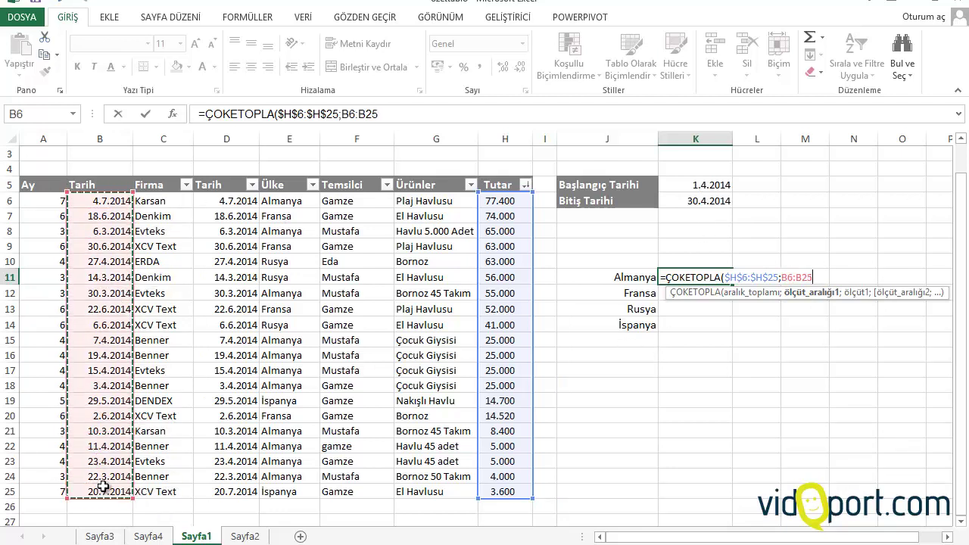
pyautogui.press('F4')
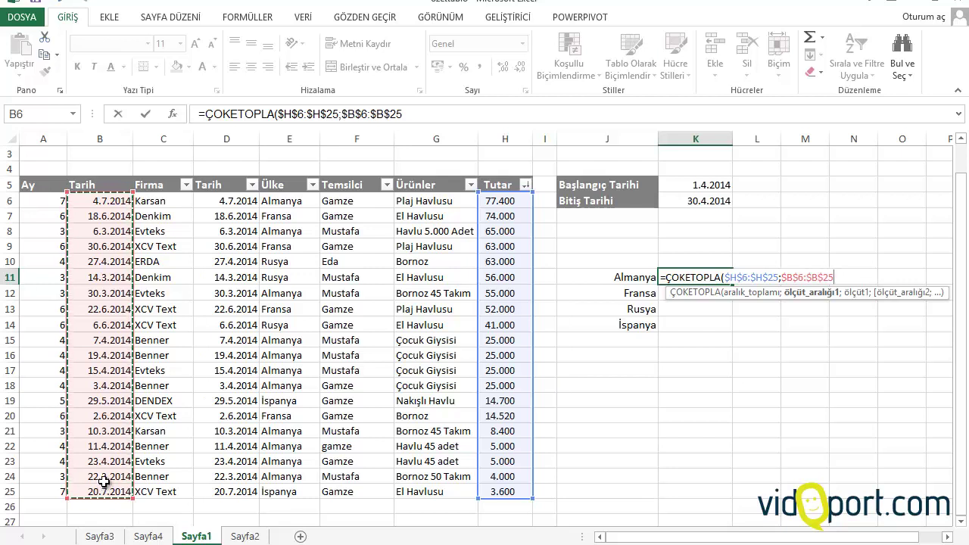
pyautogui.write(';')
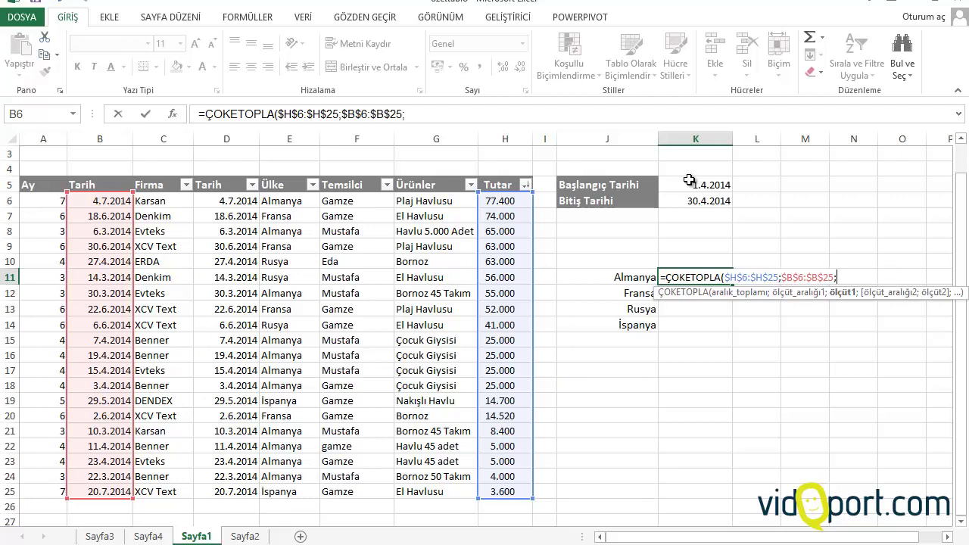
pyautogui.write('"')
pyautogui.write('>')
pyautogui.write('="')
pyautogui.write('&')
pyautogui.click(688, 179)
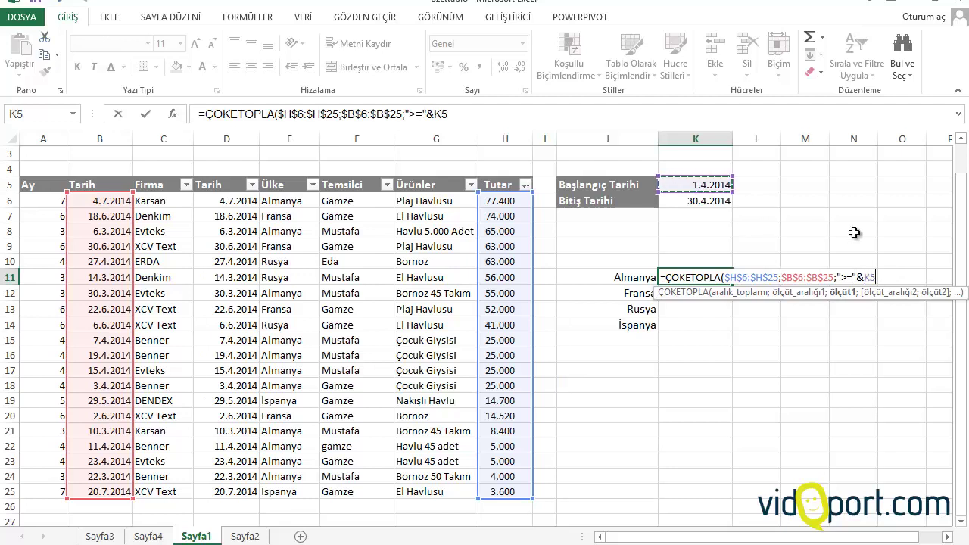
pyautogui.press('F4')
pyautogui.write('$K$5;')
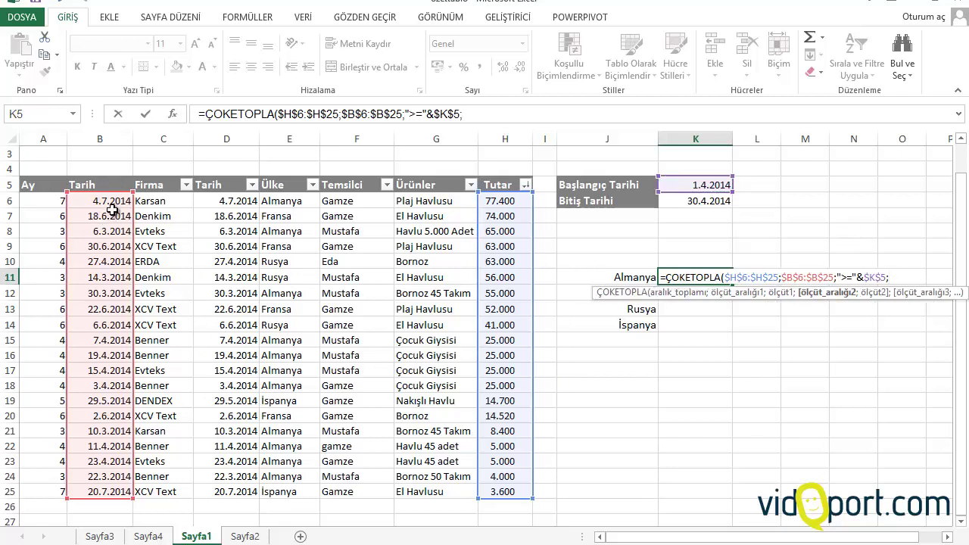
# Add the criteria pair $B$6:$B$25 with "<="&$K$6 to the K11 formula.
pyautogui.moveTo(112, 201); pyautogui.dragTo(99, 488)
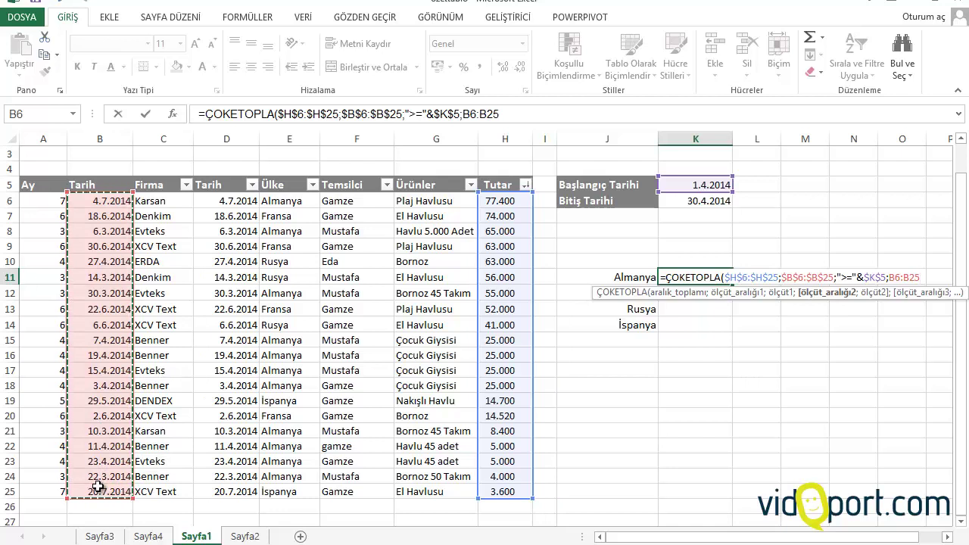
pyautogui.press('F4')
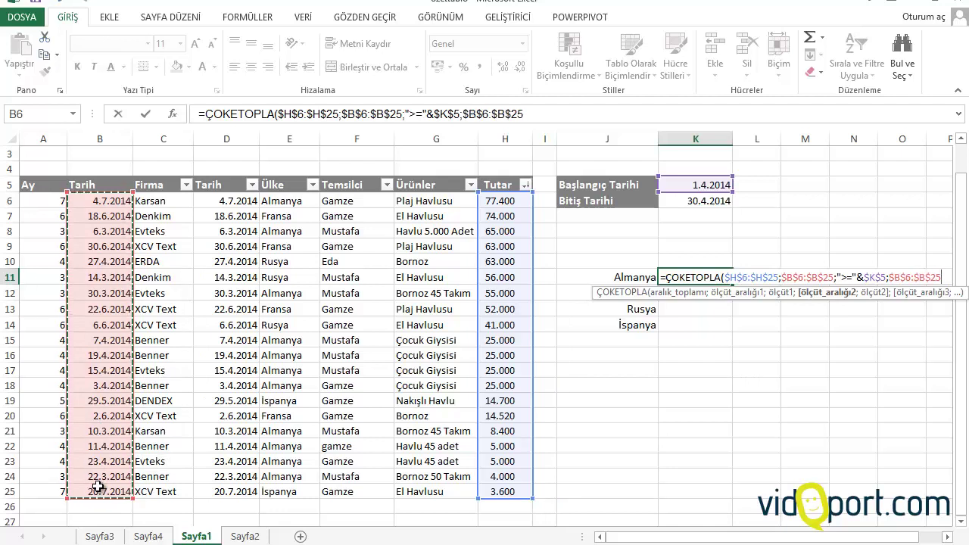
pyautogui.write(';')
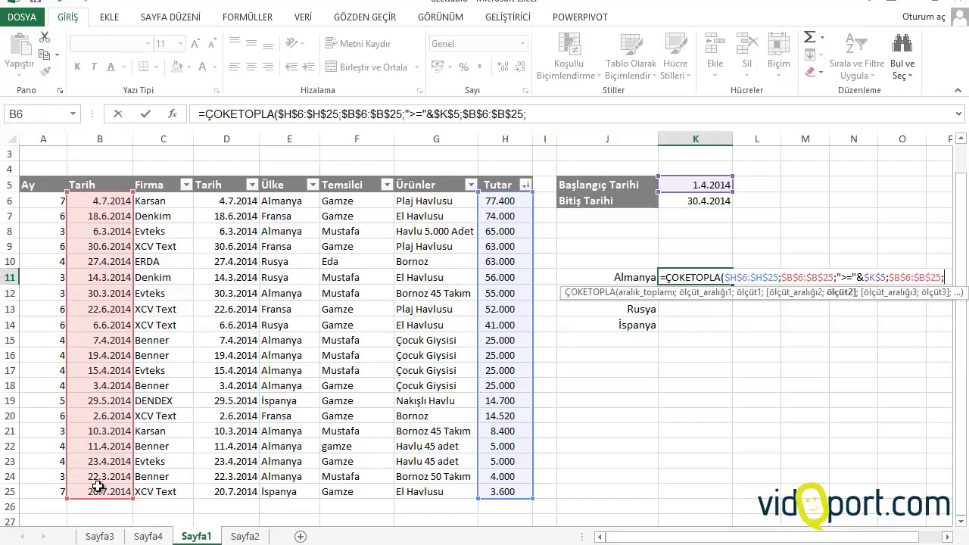
pyautogui.write('"')
pyautogui.write('<')
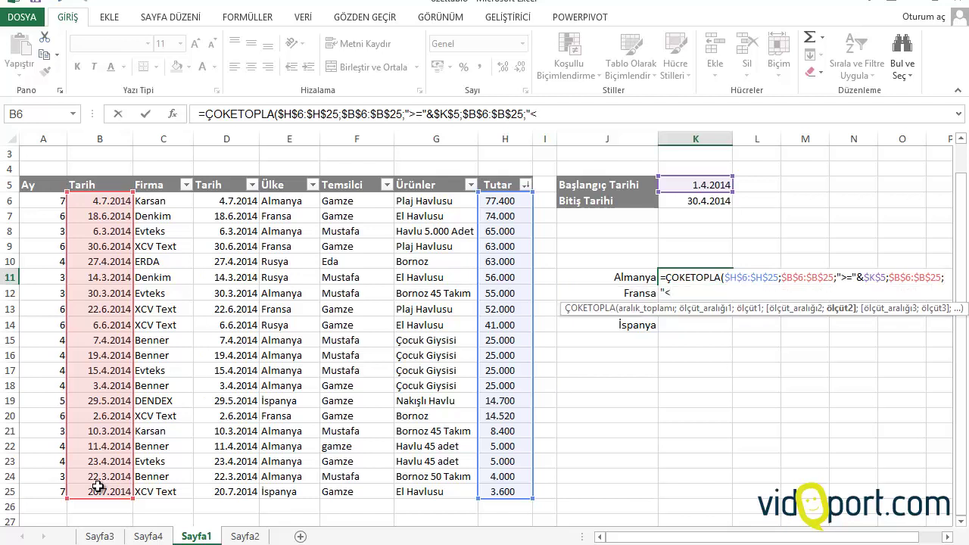
pyautogui.write('=')
pyautogui.write('"&')
pyautogui.click(719, 202)
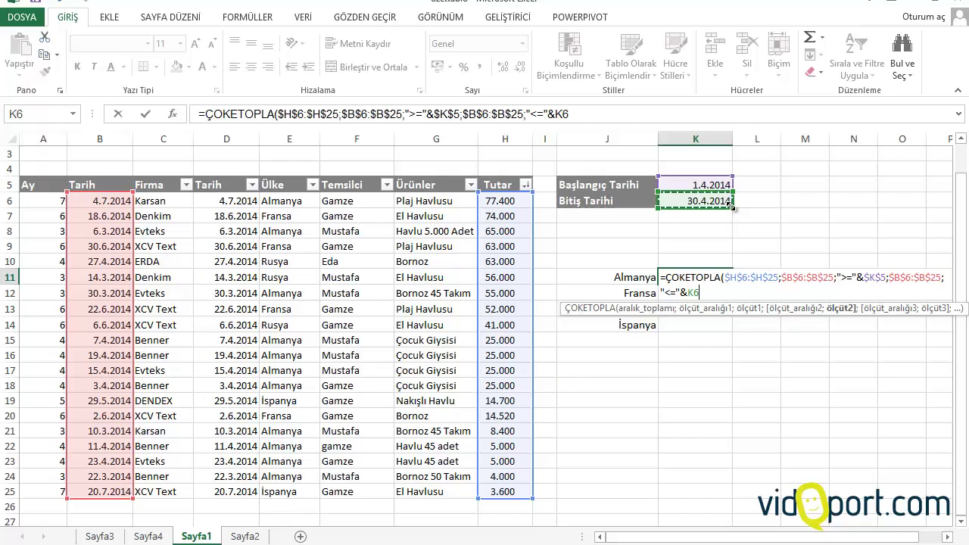
pyautogui.press('F4')
pyautogui.write('$K$6;')
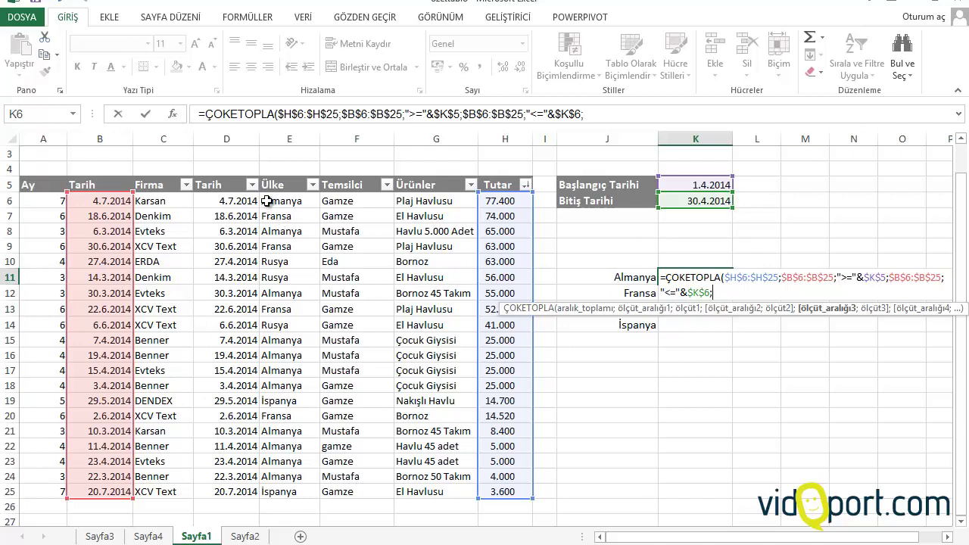
# Complete the formula with country criteria $E$6:$E$25 and J11, then fill K11 down to K14.
pyautogui.moveTo(267, 200); pyautogui.dragTo(280, 491)
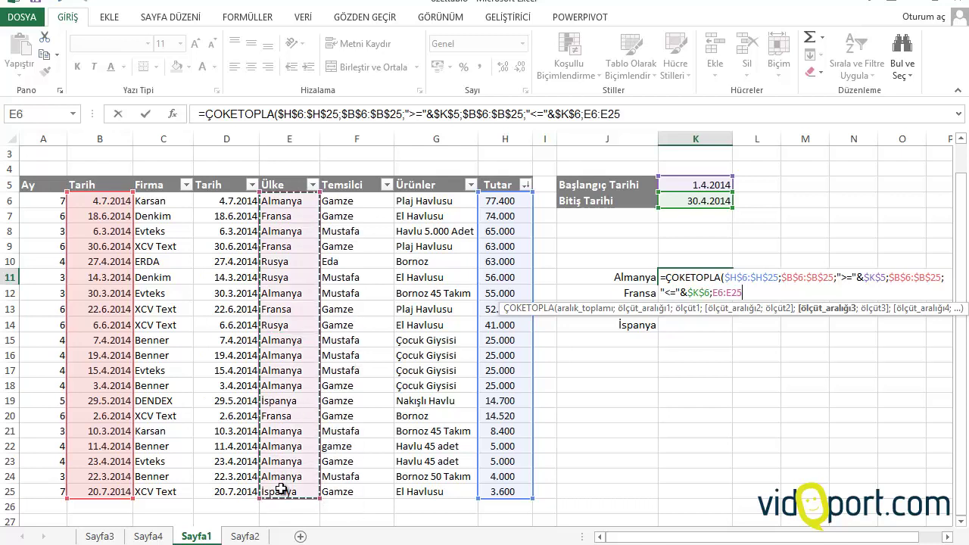
pyautogui.press('F4')
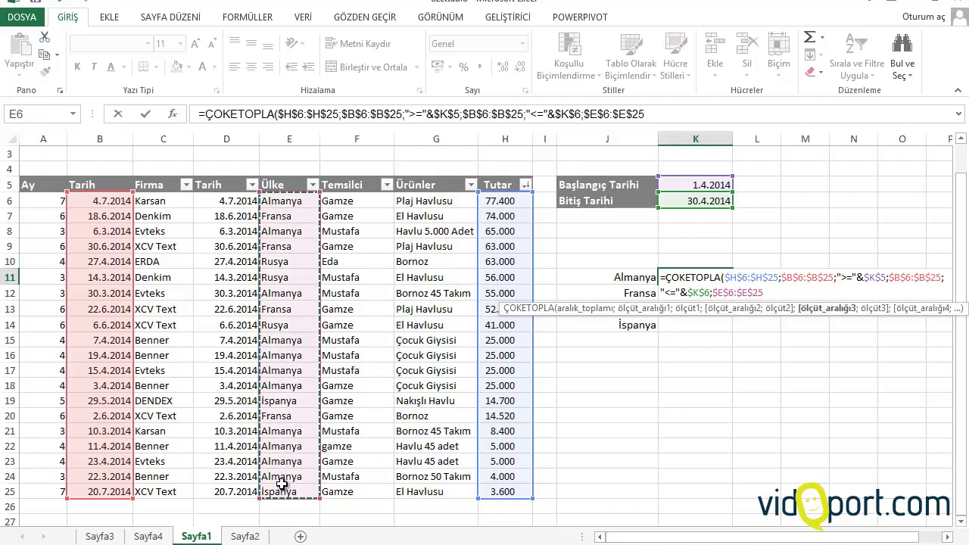
pyautogui.write(';')
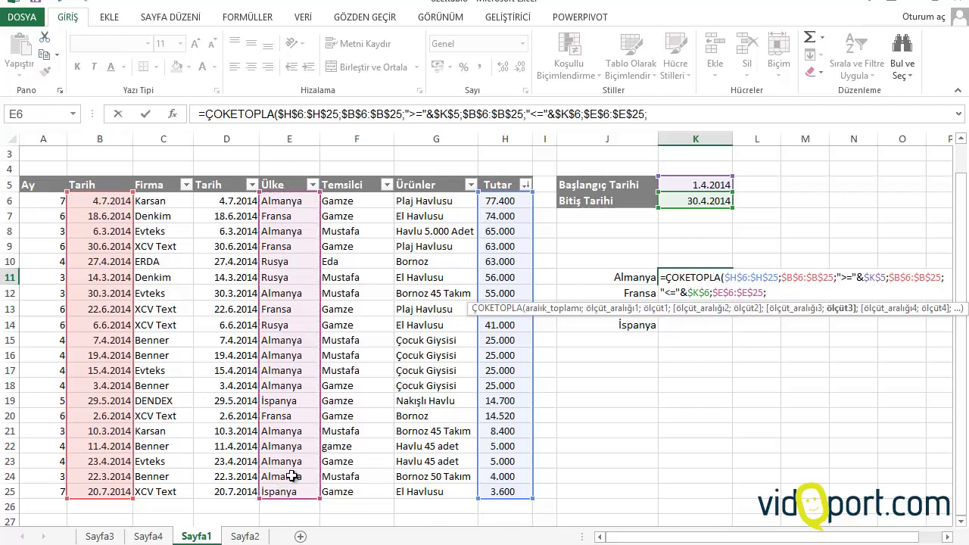
pyautogui.click(619, 281)
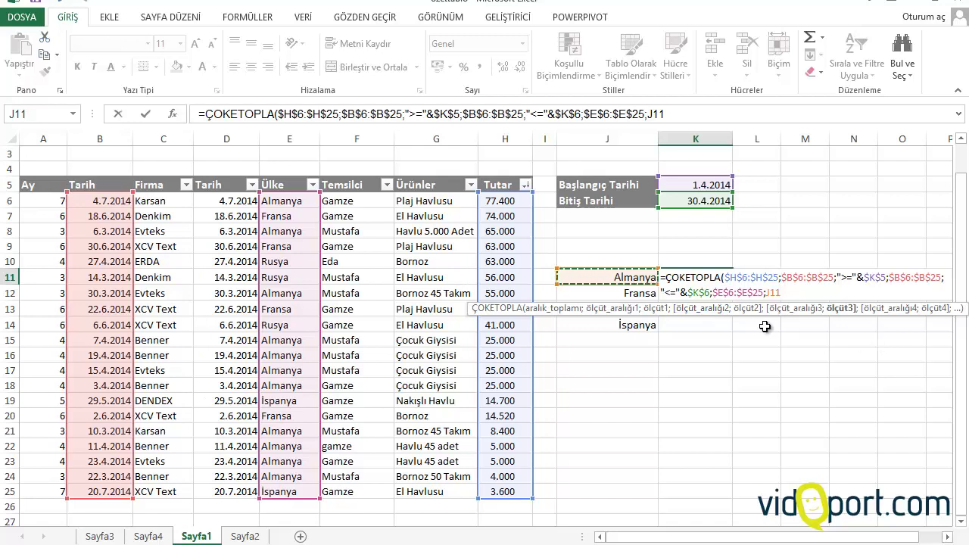
pyautogui.write(')')
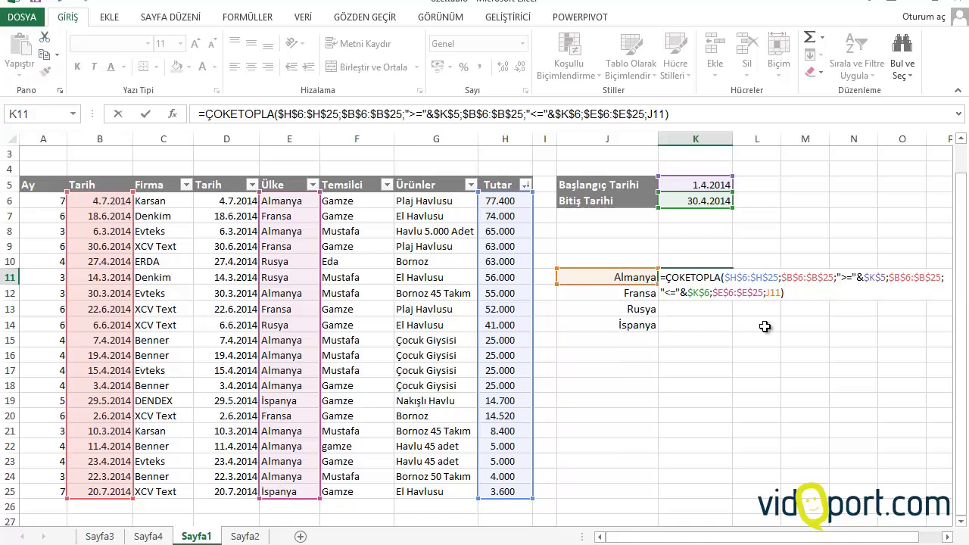
pyautogui.press('Return')
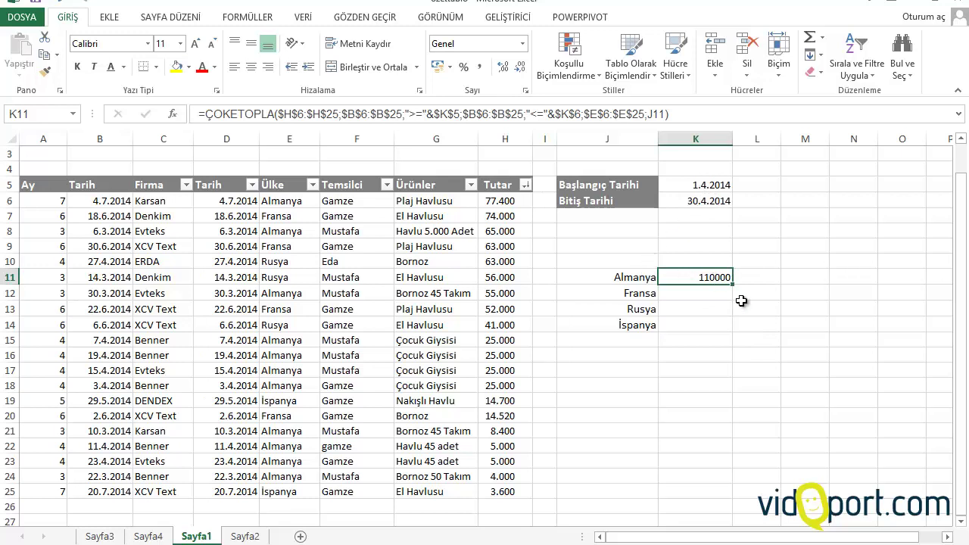
pyautogui.moveTo(735, 287)
pyautogui.mouseDown()
pyautogui.moveTo(725, 345)
pyautogui.moveTo(725, 331)
pyautogui.mouseUp()
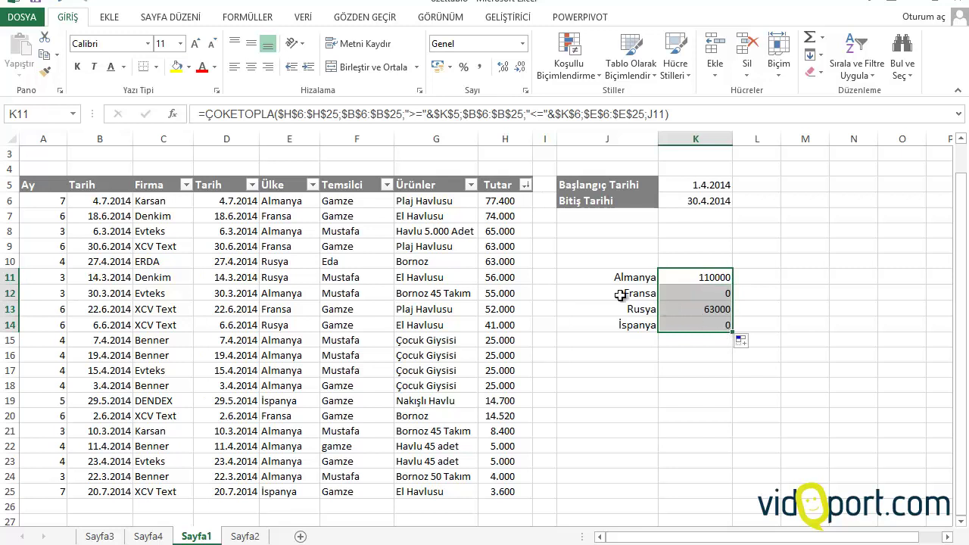
pyautogui.click(695, 373)
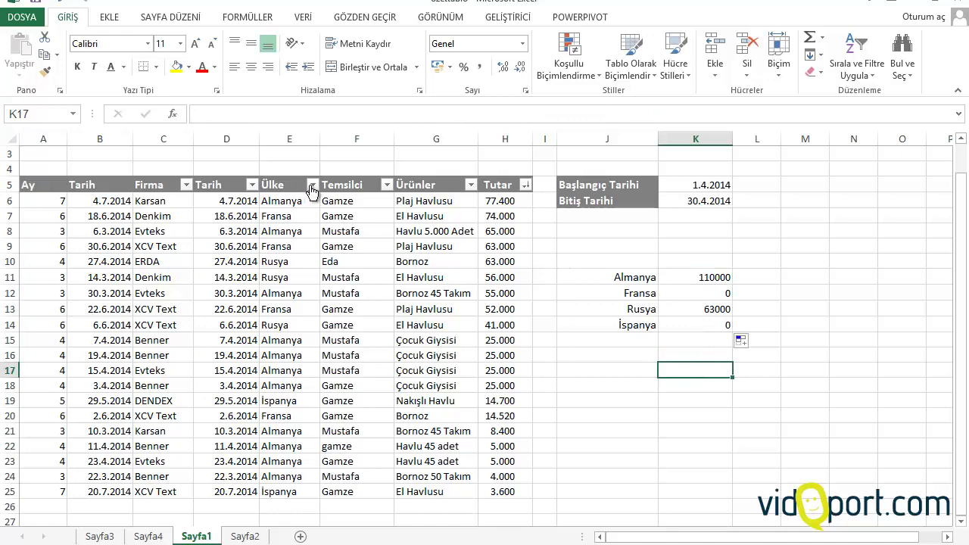
pyautogui.click(312, 185)
pyautogui.click(193, 331)
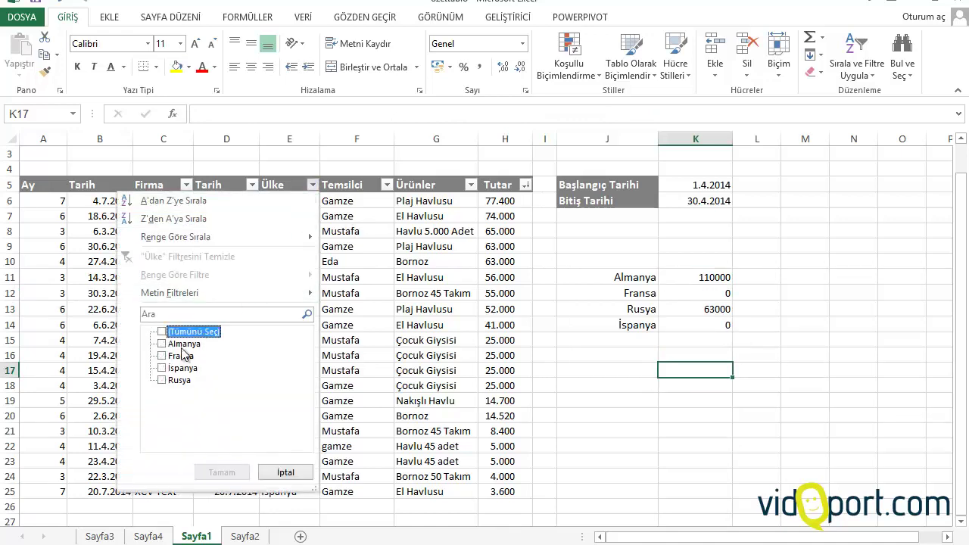
pyautogui.click(172, 359)
pyautogui.click(221, 472)
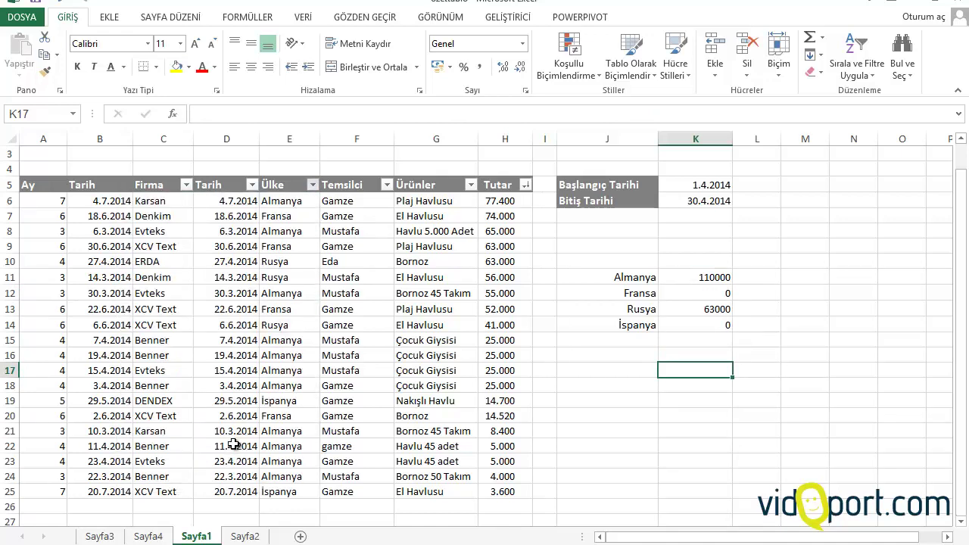
pyautogui.moveTo(102, 200); pyautogui.dragTo(103, 246)
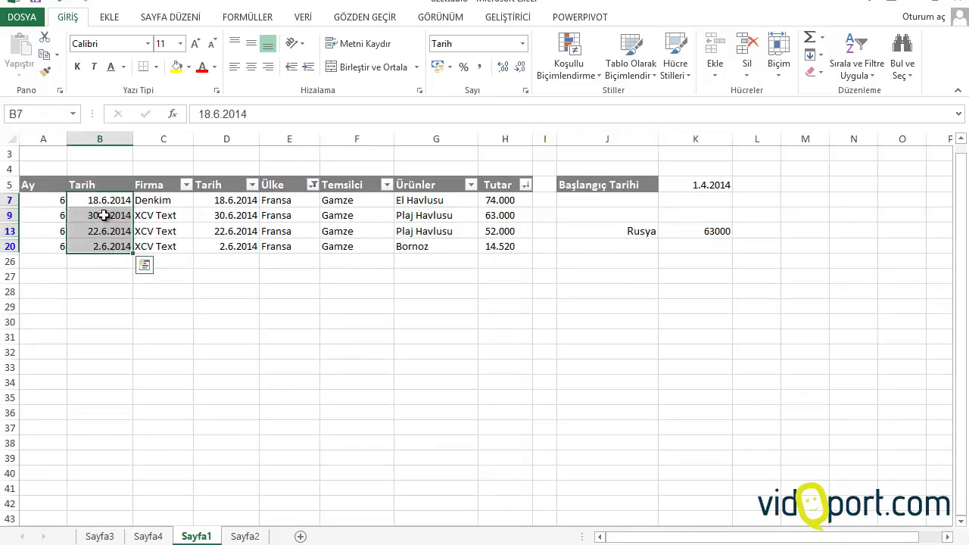
pyautogui.click(100, 216)
pyautogui.click(312, 184)
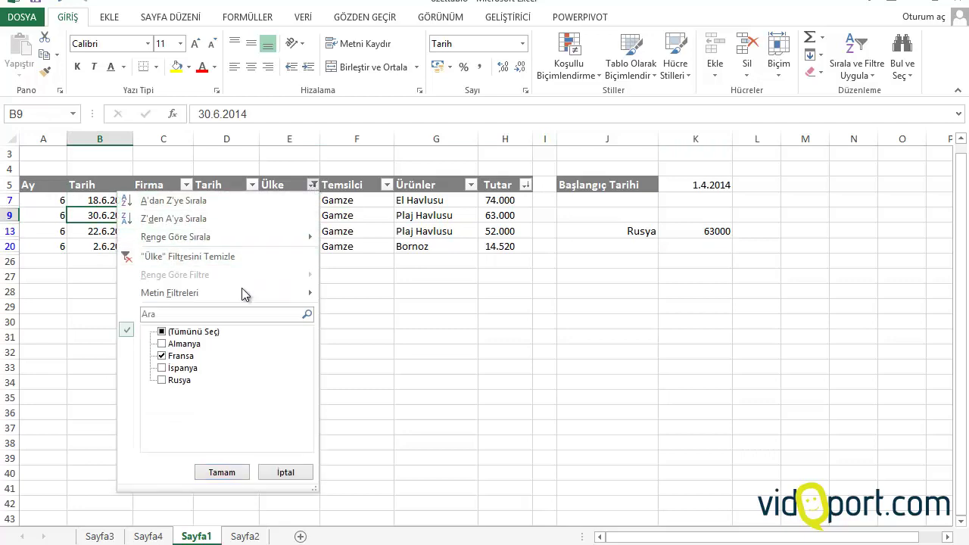
pyautogui.click(211, 331)
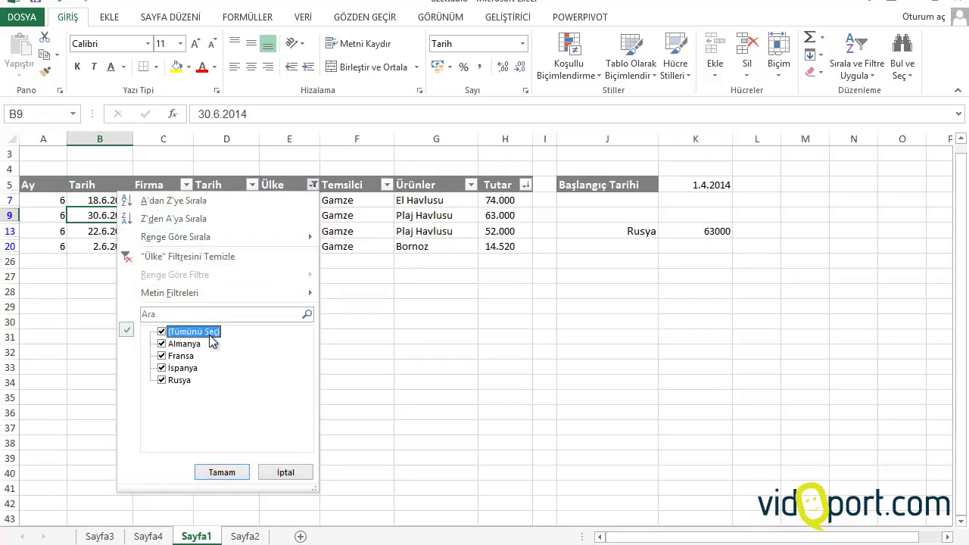
pyautogui.click(226, 471)
# Change the date range to 1/6/2014 in K5 and 30/6/2014 in K6.
pyautogui.click(711, 184)
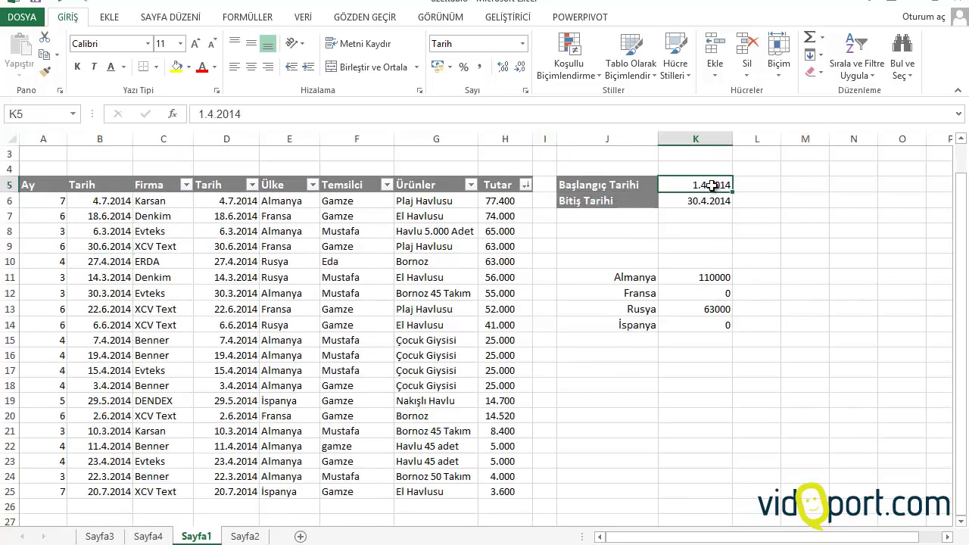
pyautogui.write('1/6/')
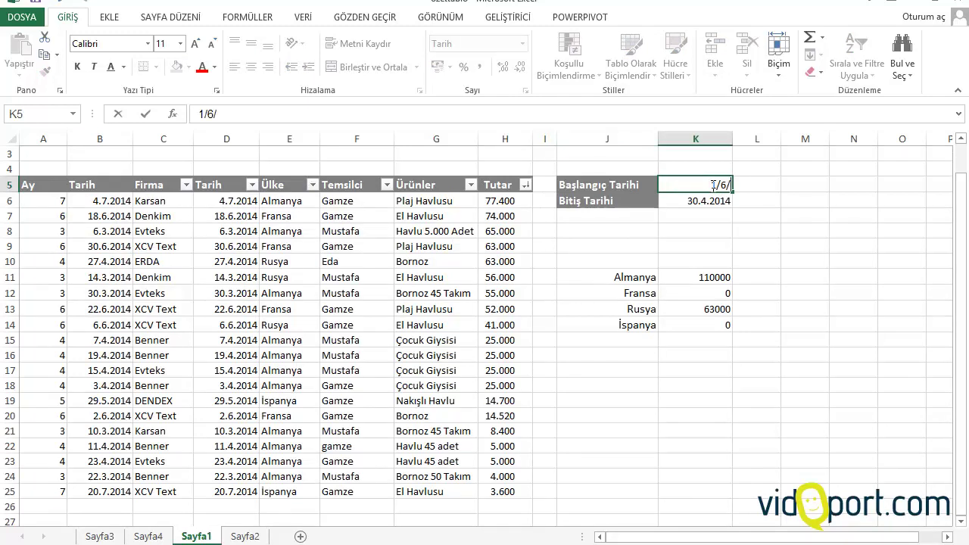
pyautogui.write('2014')
pyautogui.press('Return')
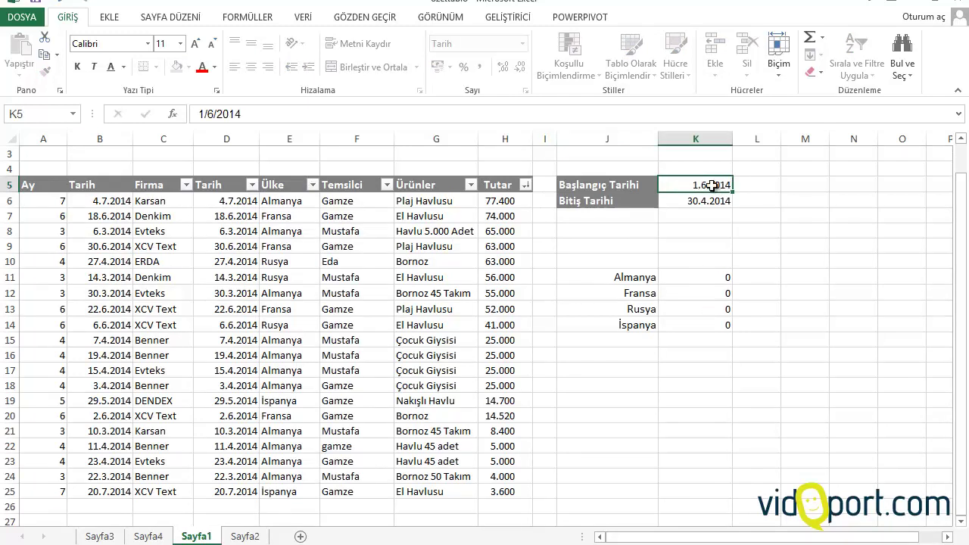
pyautogui.write('3')
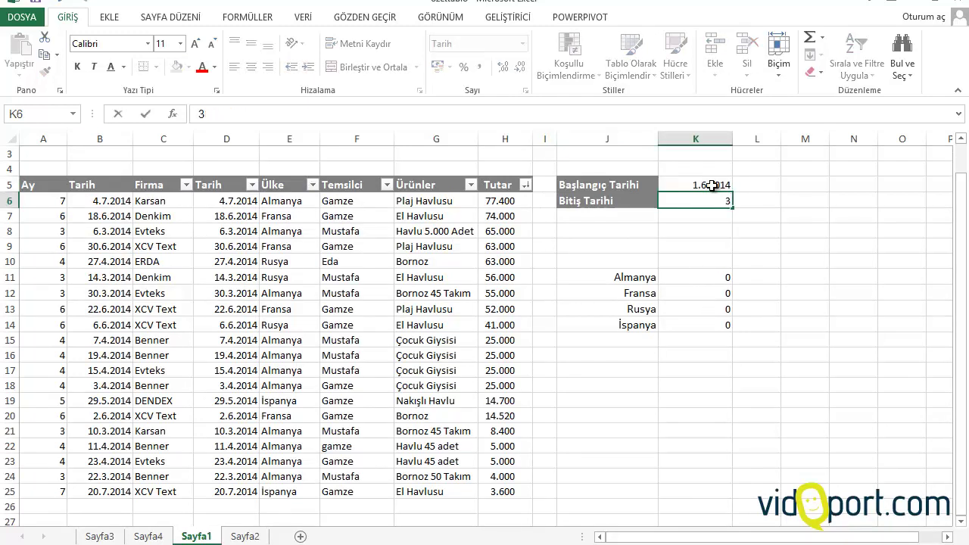
pyautogui.write('0/6/')
pyautogui.write('2014')
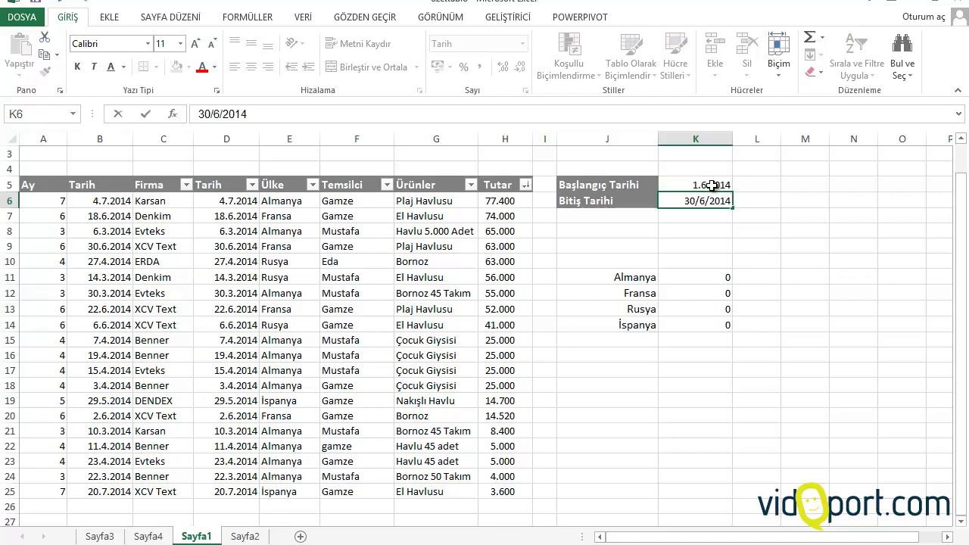
pyautogui.press('Return')
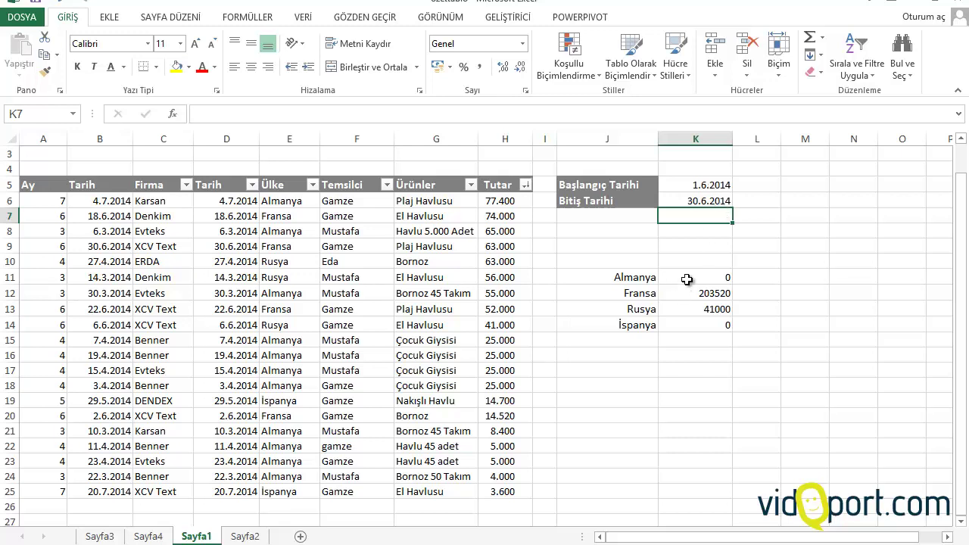
# Apply Comma Style formatting to the country totals in K11:K14.
pyautogui.moveTo(688, 277); pyautogui.dragTo(691, 323)
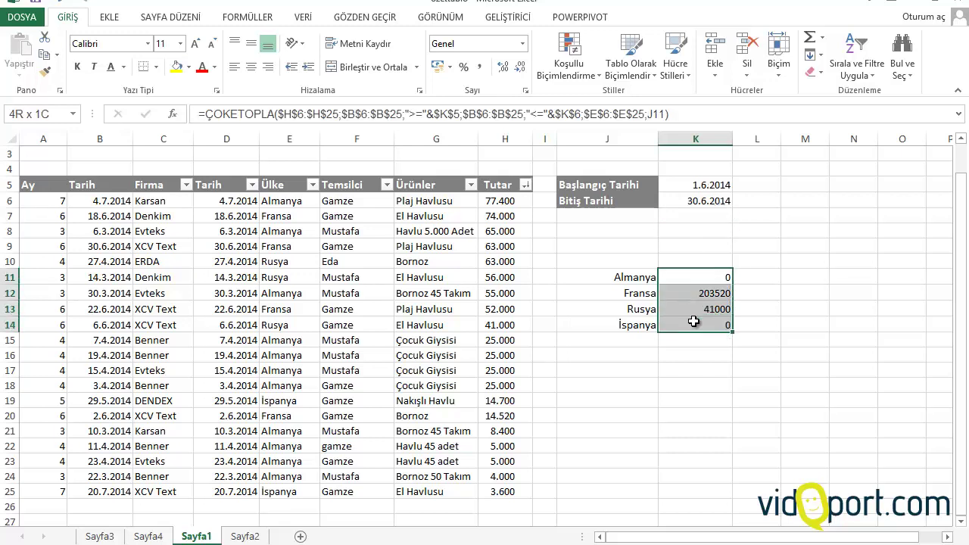
pyautogui.click(479, 70)
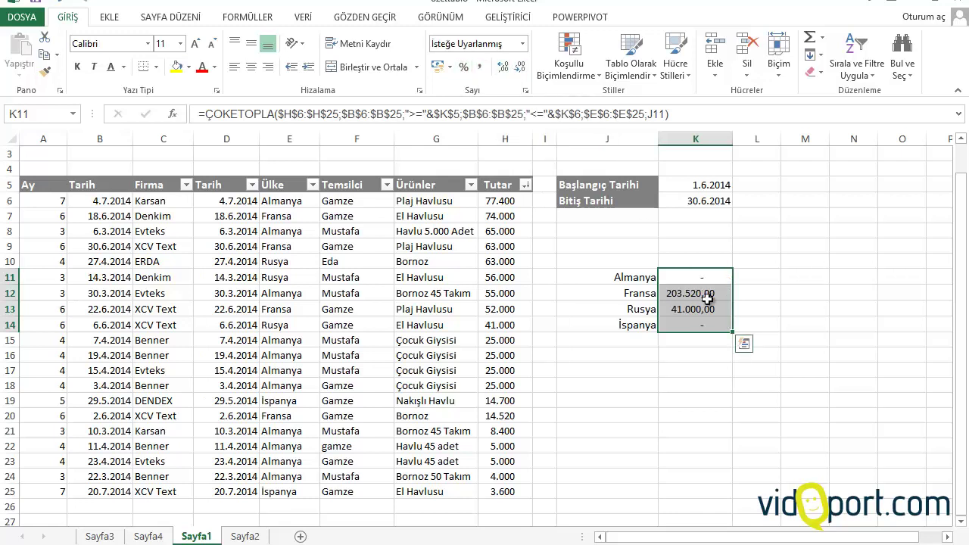
pyautogui.click(699, 429)
pyautogui.click(725, 188)
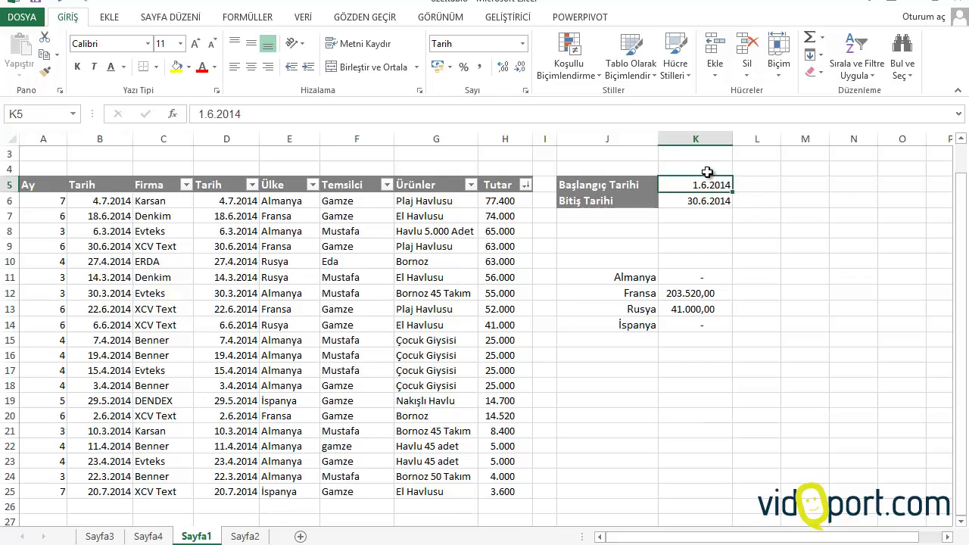
# Replace the invalid start date 13/2014 in K5 with 1/3/2014.
pyautogui.write('13/2')
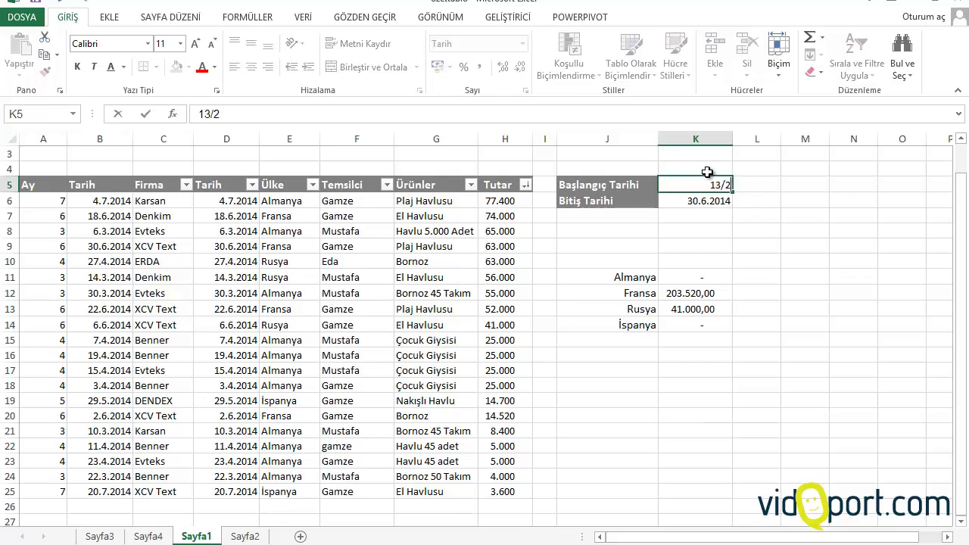
pyautogui.write('014')
pyautogui.hotkey('ctrl', 'Return')
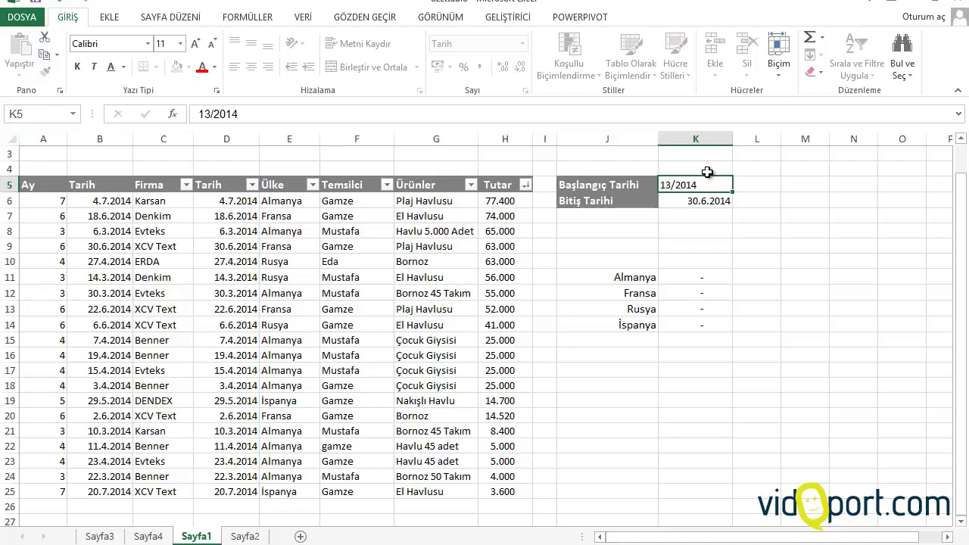
pyautogui.press('Return')
pyautogui.press('Up')
pyautogui.write('1')
pyautogui.write('/3/2')
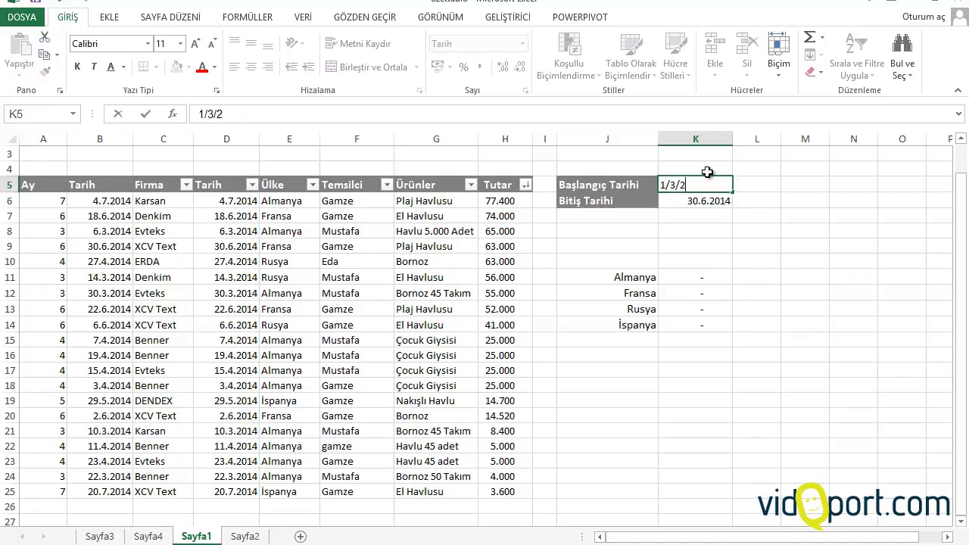
pyautogui.write('014')
pyautogui.press('Return')
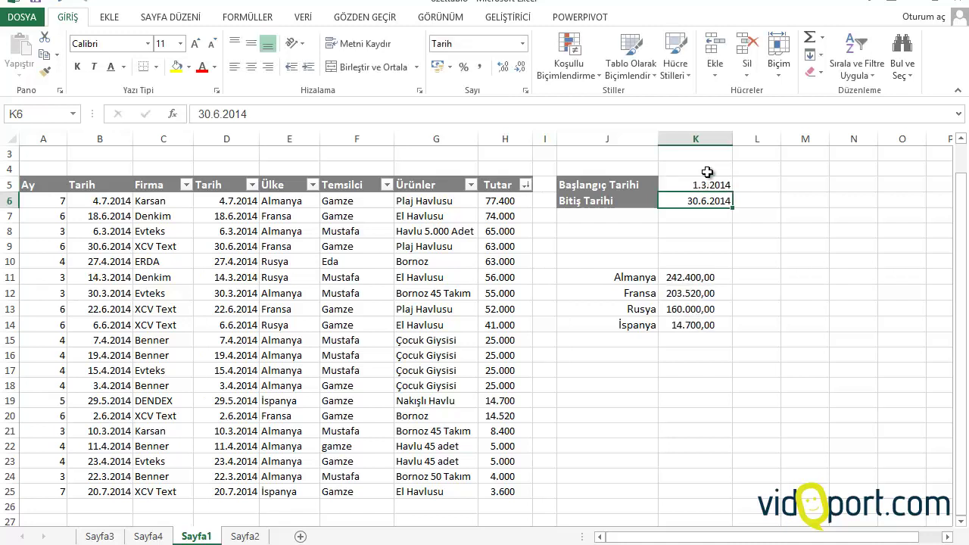
pyautogui.press('Return')
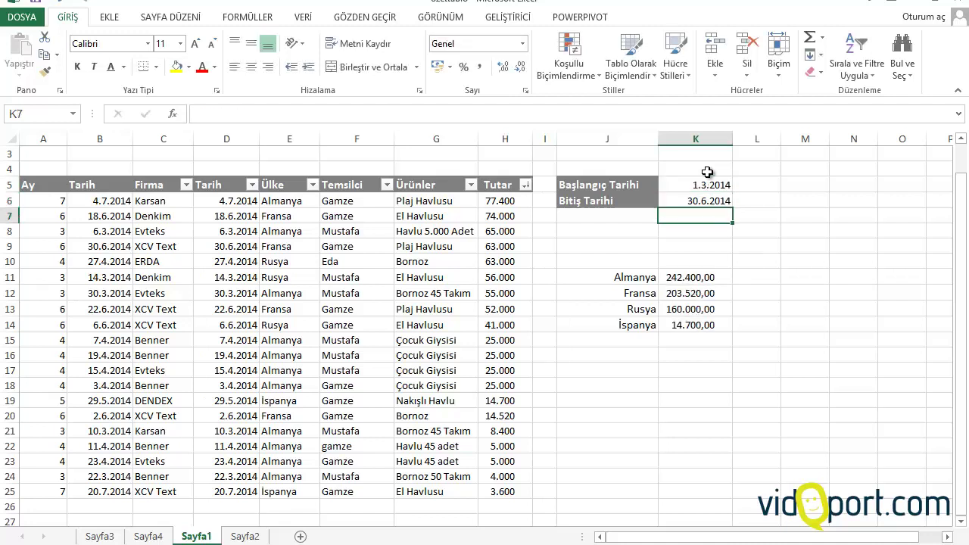
pyautogui.press('Up')
pyautogui.press('Up')
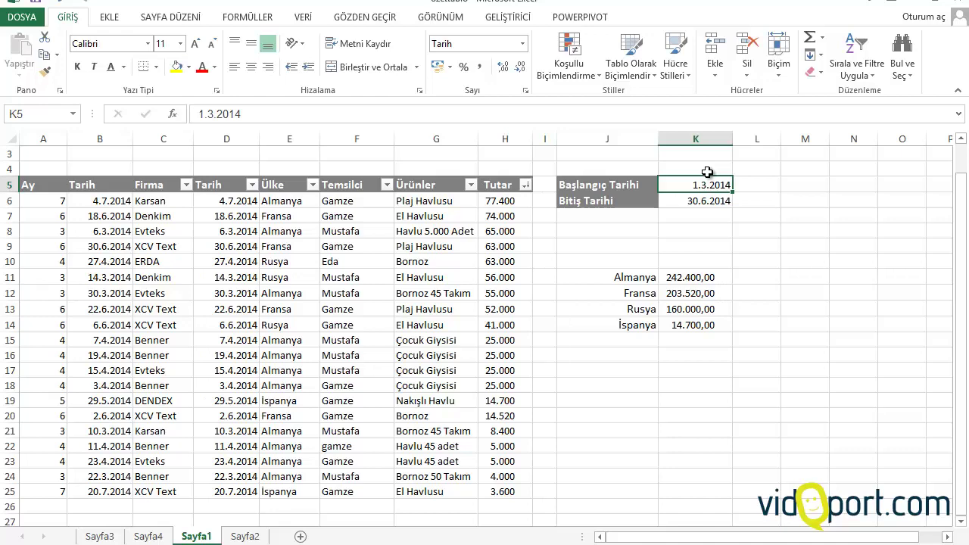
pyautogui.press('Right')
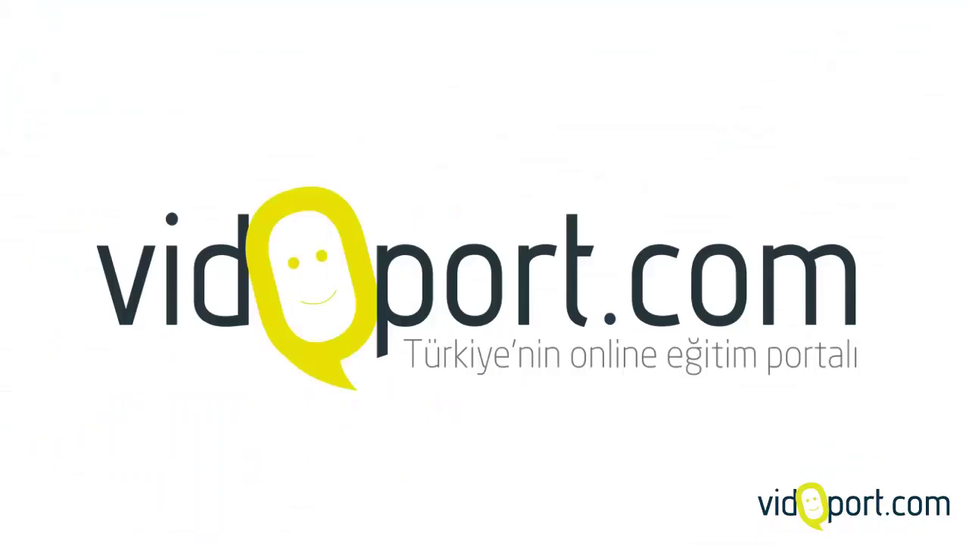